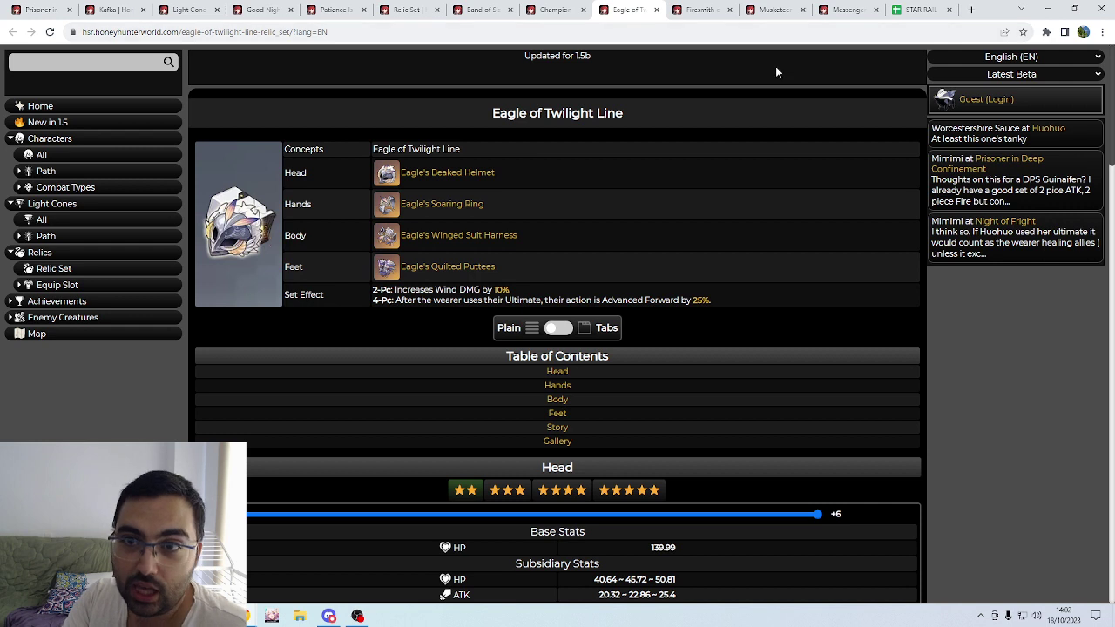
- Review the set effects of the Musketeer of Wild Wheat and Messenger Traversing Hackerspace relic sets
left_click(781, 9)
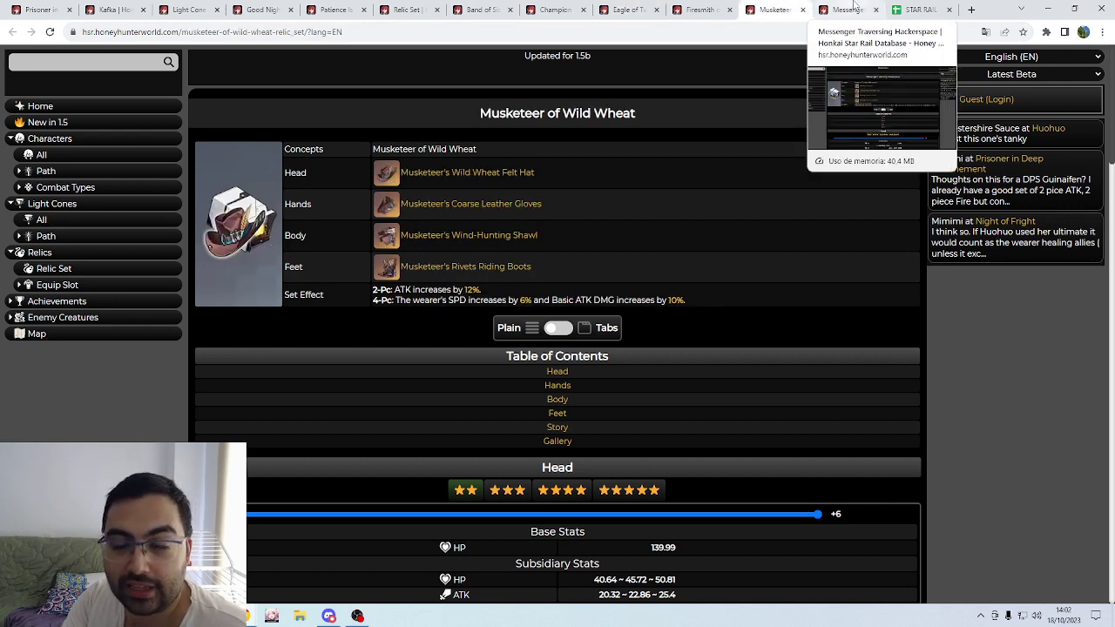
left_click(852, 8)
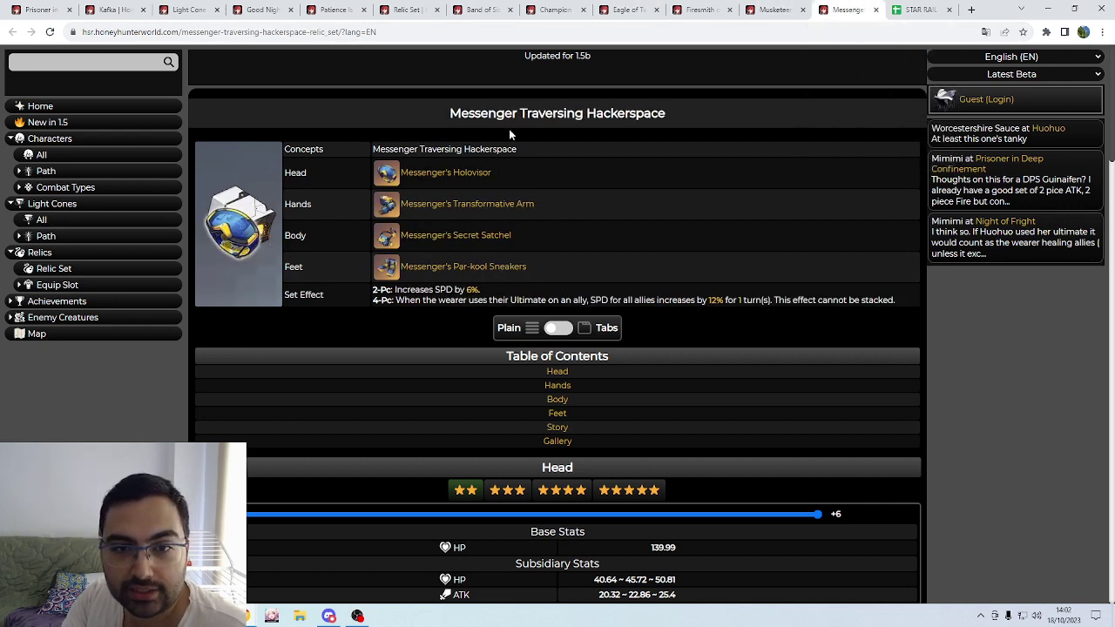
left_click_drag(461, 113, 558, 118)
left_click_drag(450, 113, 667, 117)
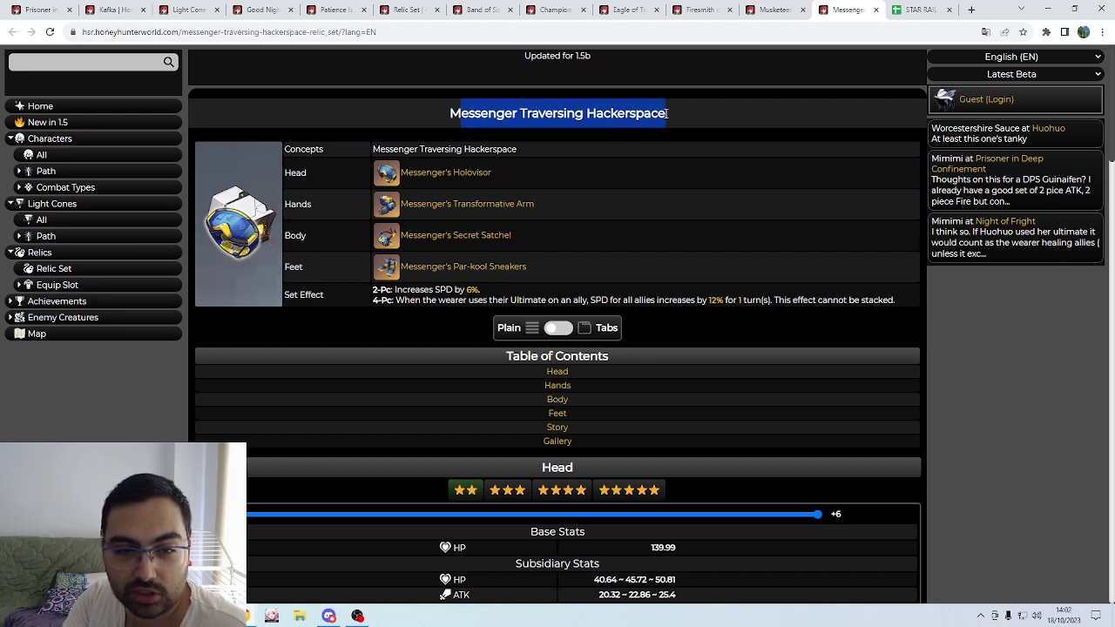
left_click(539, 305)
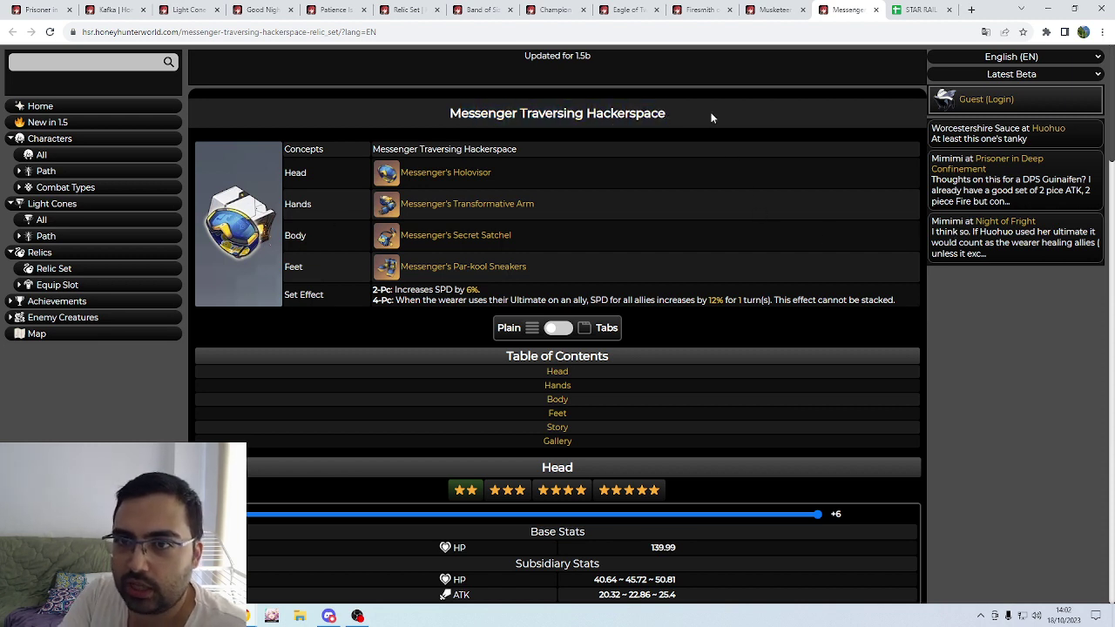
- Compare the Firesmith of Lava-Forging set effect with those of the Musketeer and Messenger relic sets
left_click(708, 10)
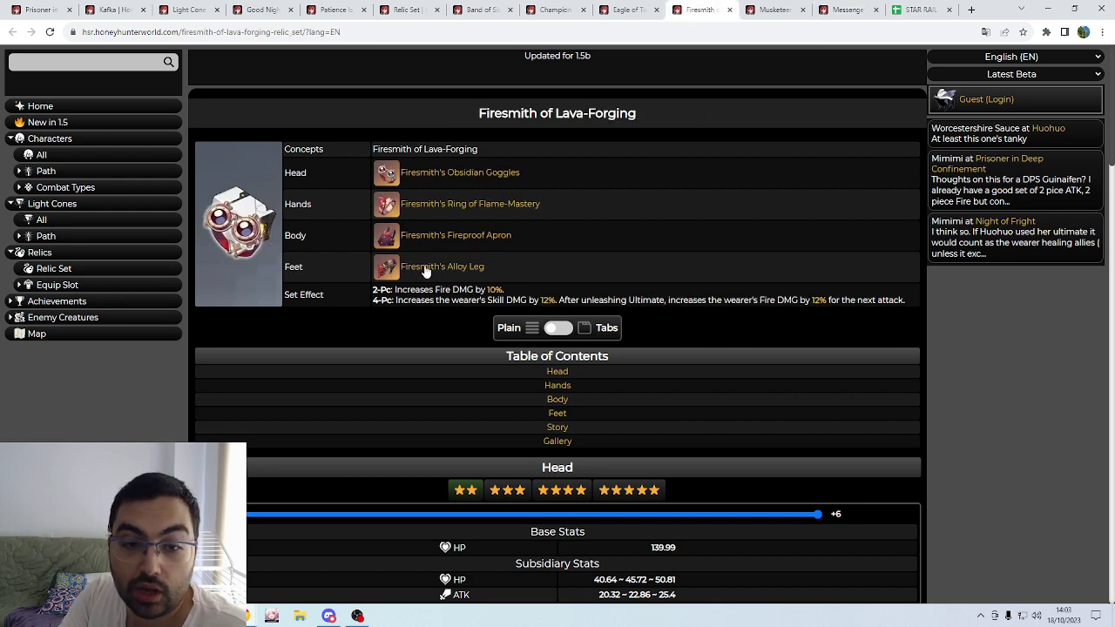
left_click(795, 9)
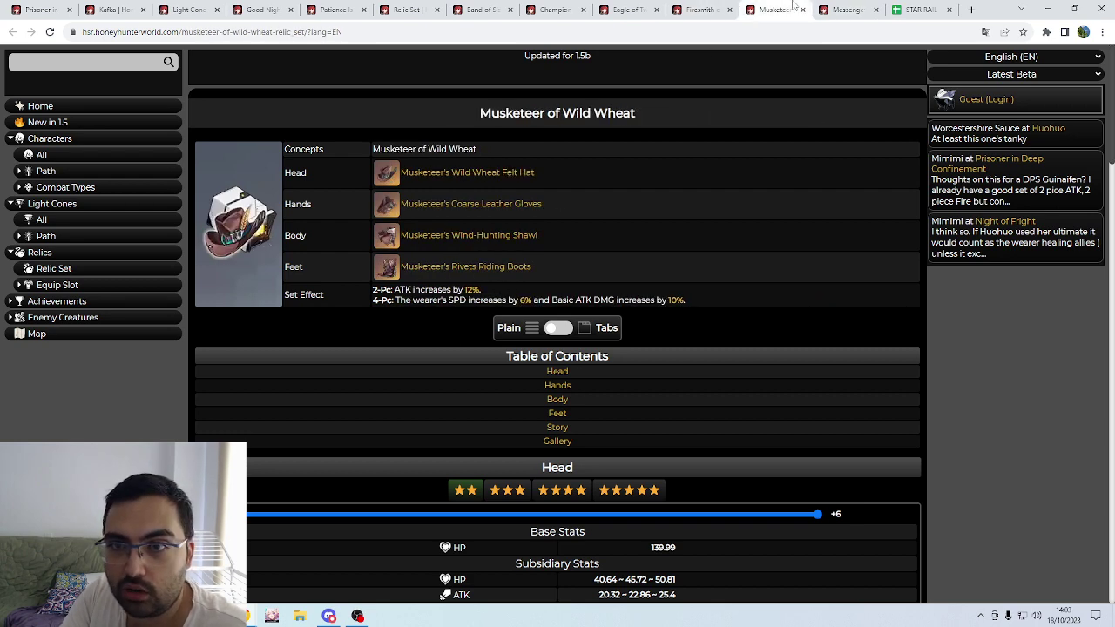
left_click(857, 6)
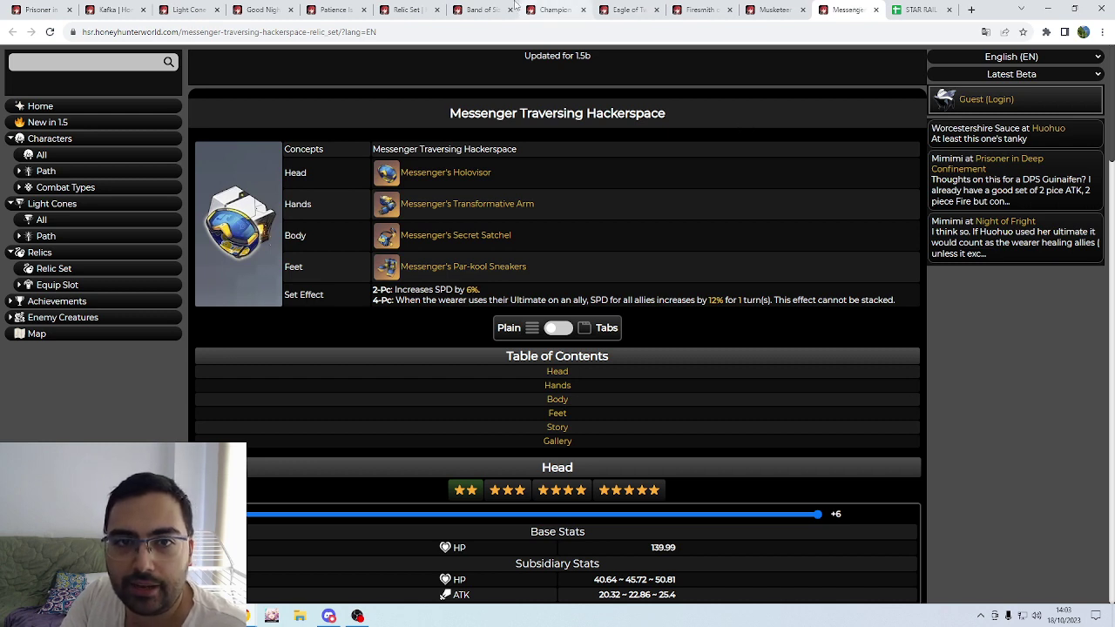
- Go back through the open relic set pages from Firesmith of Lava-Forging to Band of Sizzling Thunder, ending on Prisoner in Deep Confinement
left_click(701, 8)
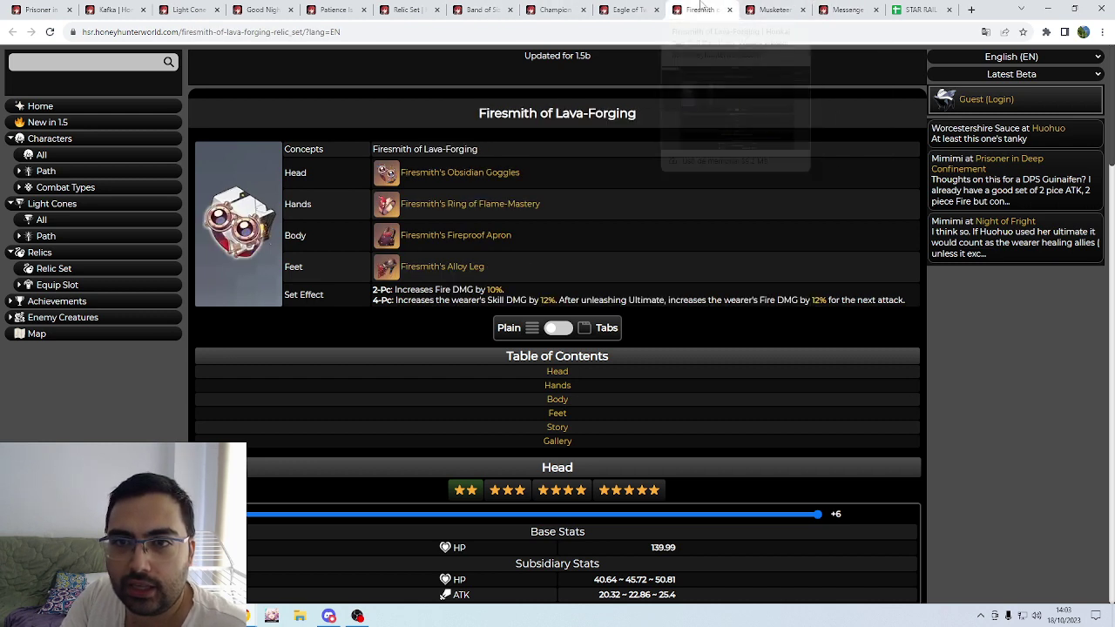
left_click(612, 8)
left_click(542, 8)
left_click(483, 8)
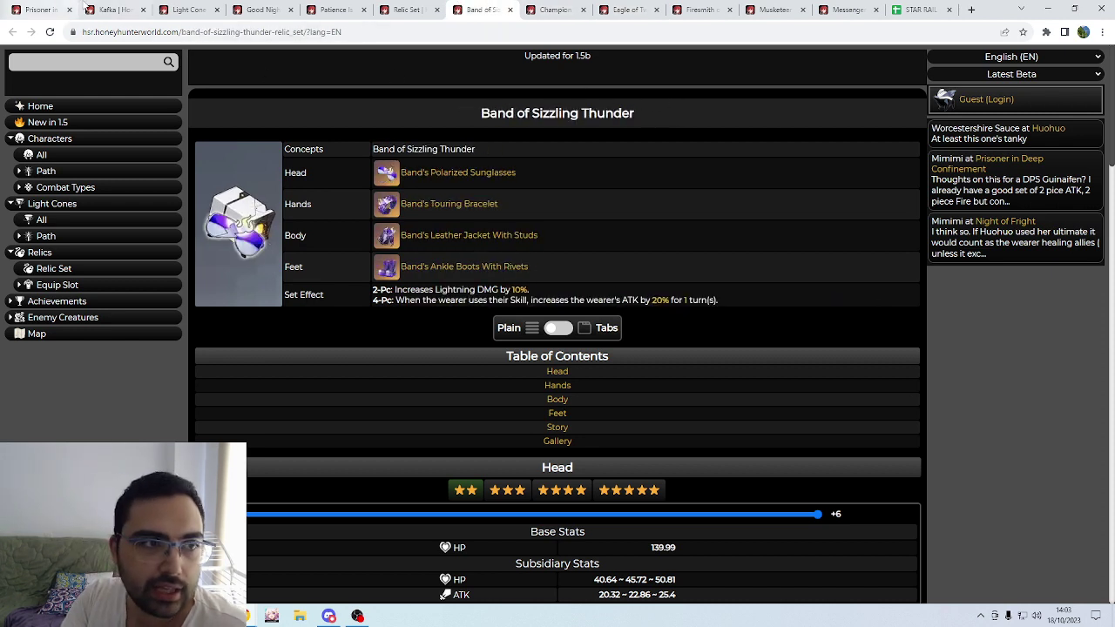
left_click(32, 7)
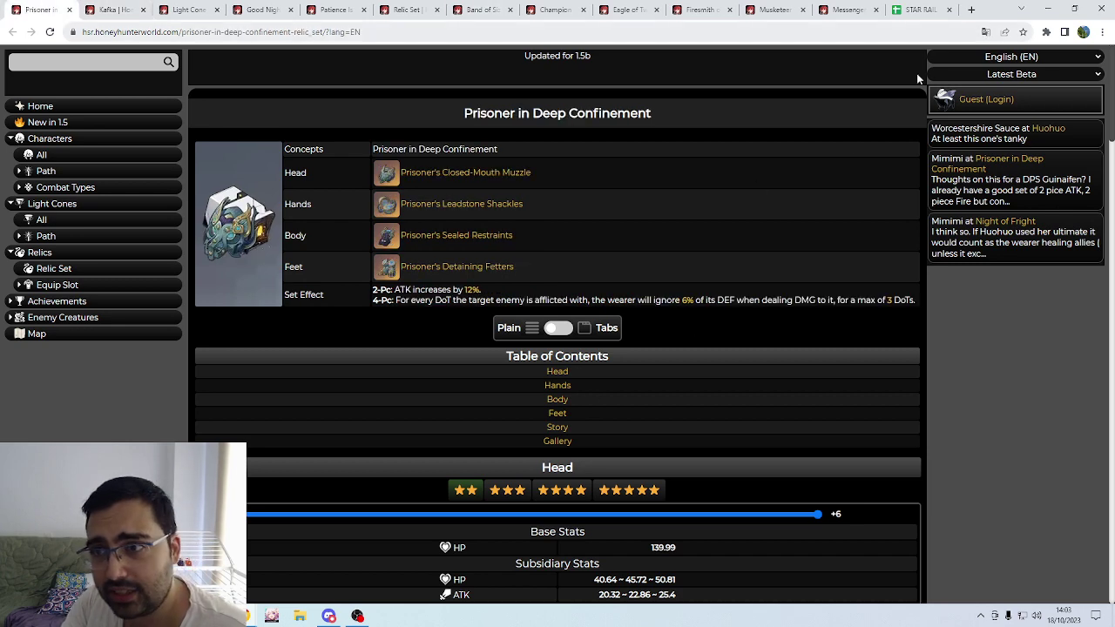
- Switch to the STAR RAIL spreadsheet in Google Sheets and examine the DEF reduction table on the Jingliu sheet
left_click(915, 7)
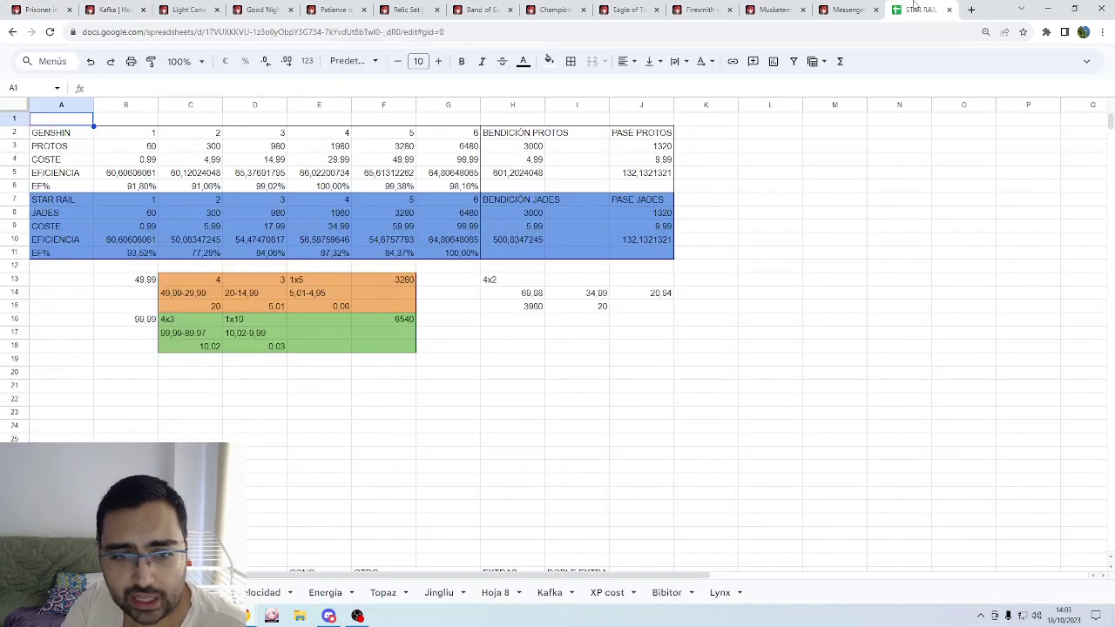
left_click(439, 593)
scroll(464, 413, "down", 1)
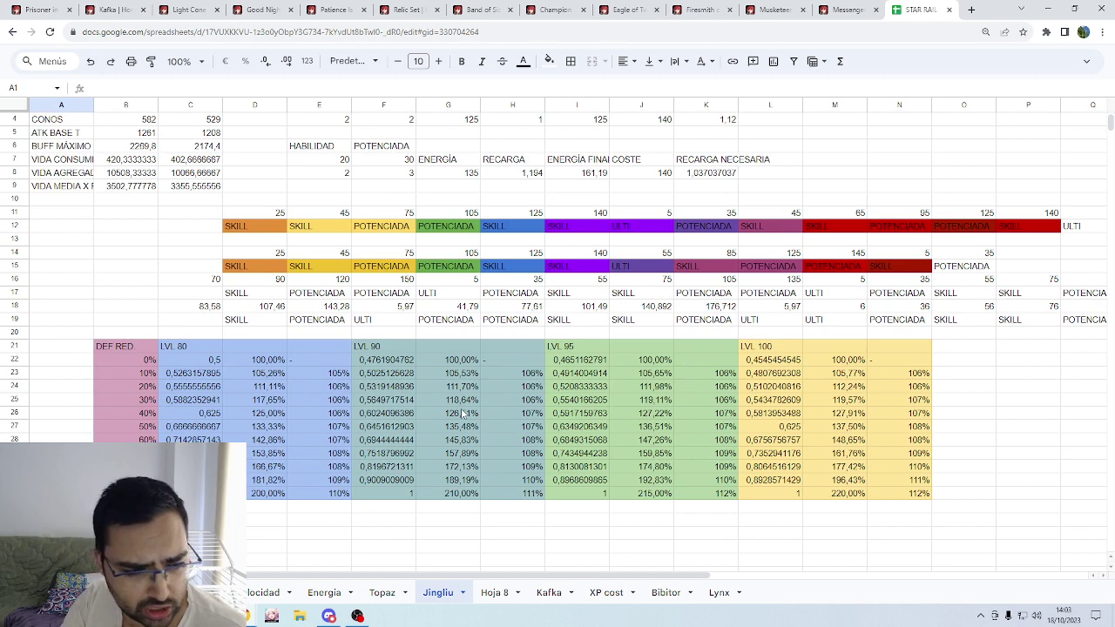
scroll(463, 413, "down", 2)
scroll(464, 413, "down", 3)
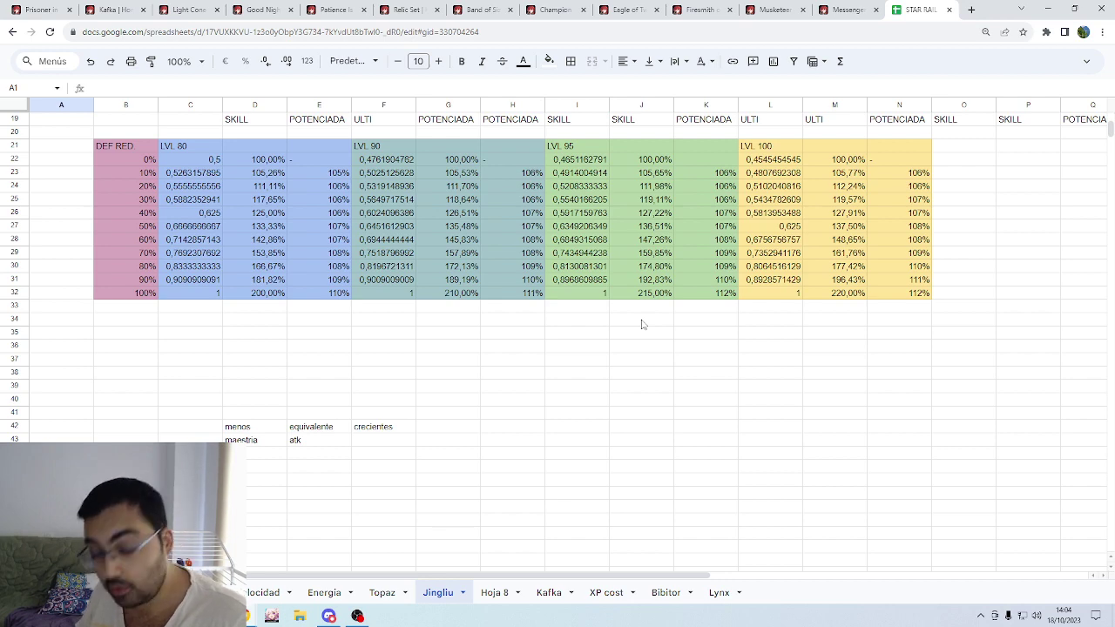
scroll(642, 324, "up", 5)
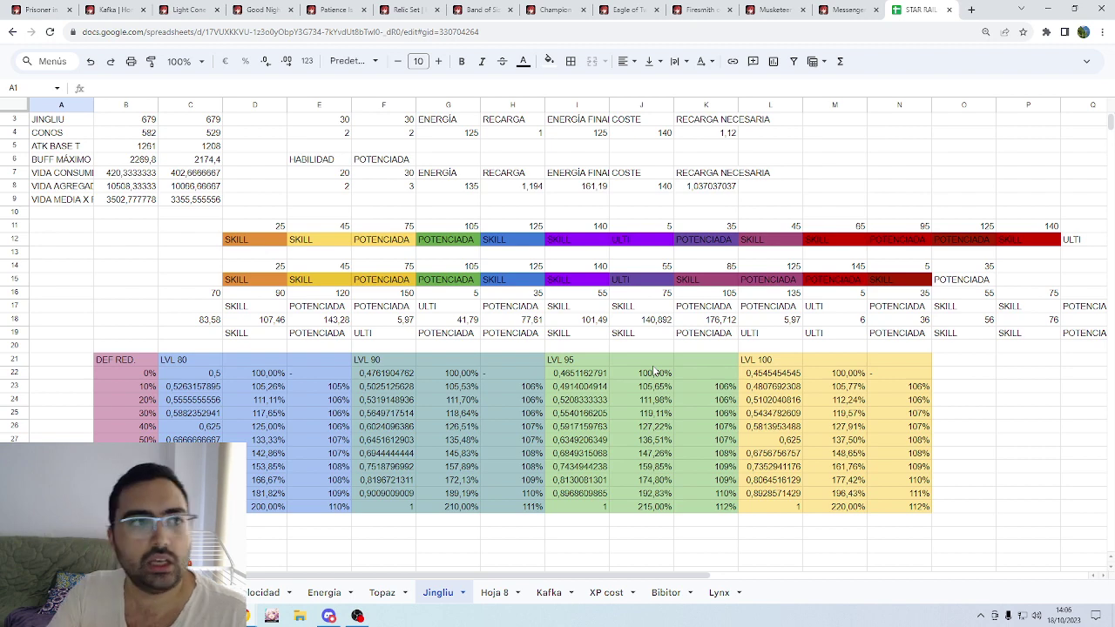
- Check the Prisoner in Deep Confinement set effect against the Jingliu sheet's DEF reduction table and the notes below it
left_click(35, 8)
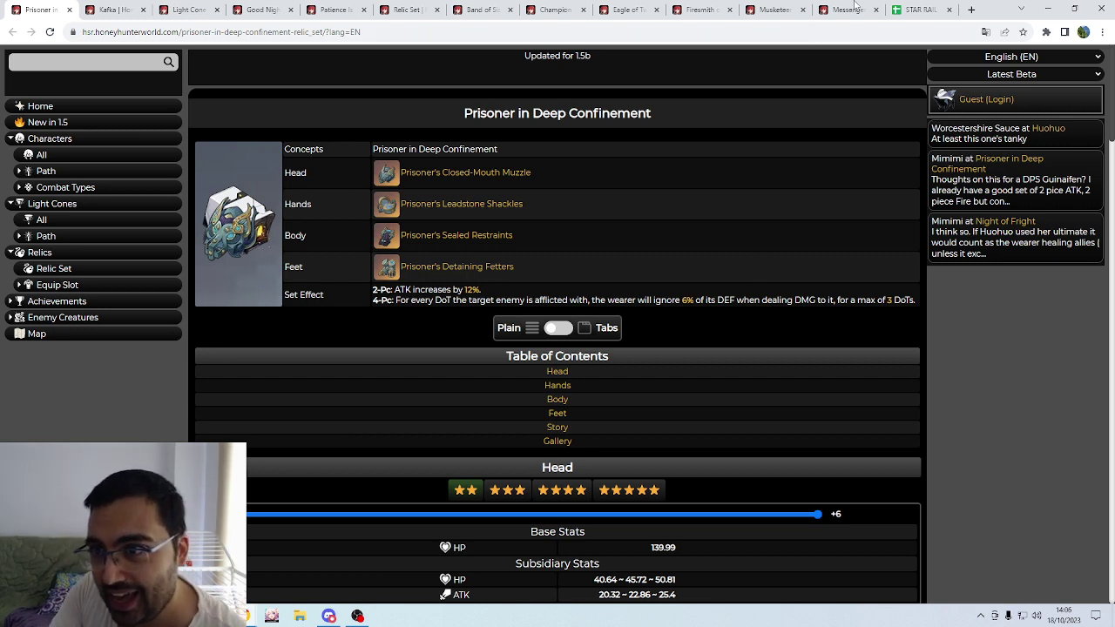
left_click(917, 9)
scroll(556, 335, "down", 6)
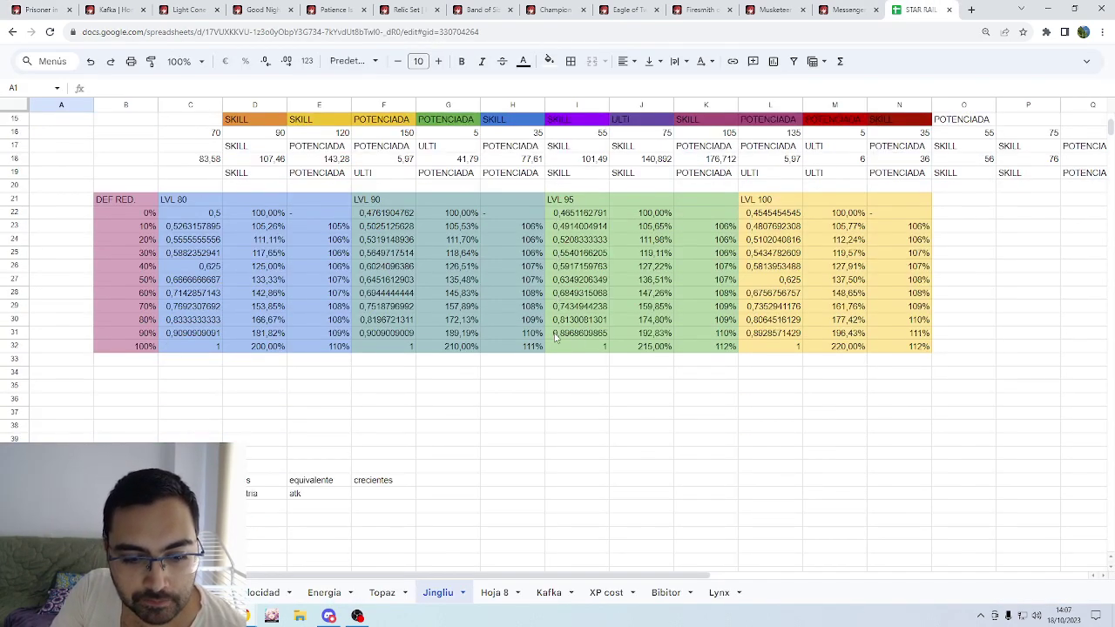
scroll(427, 410, "down", 2)
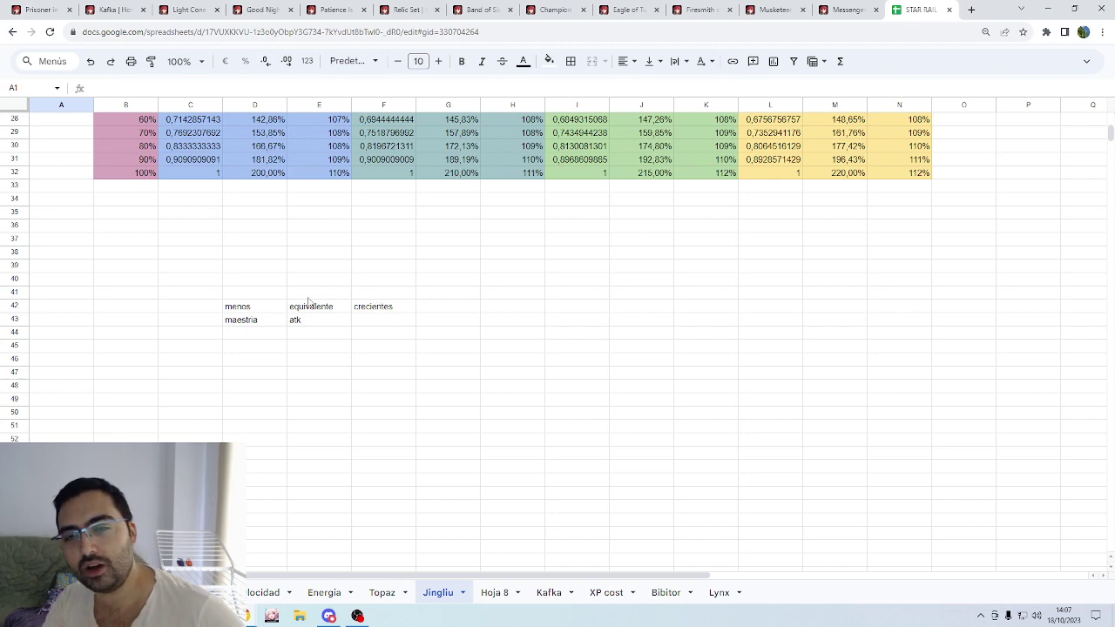
scroll(409, 335, "up", 7)
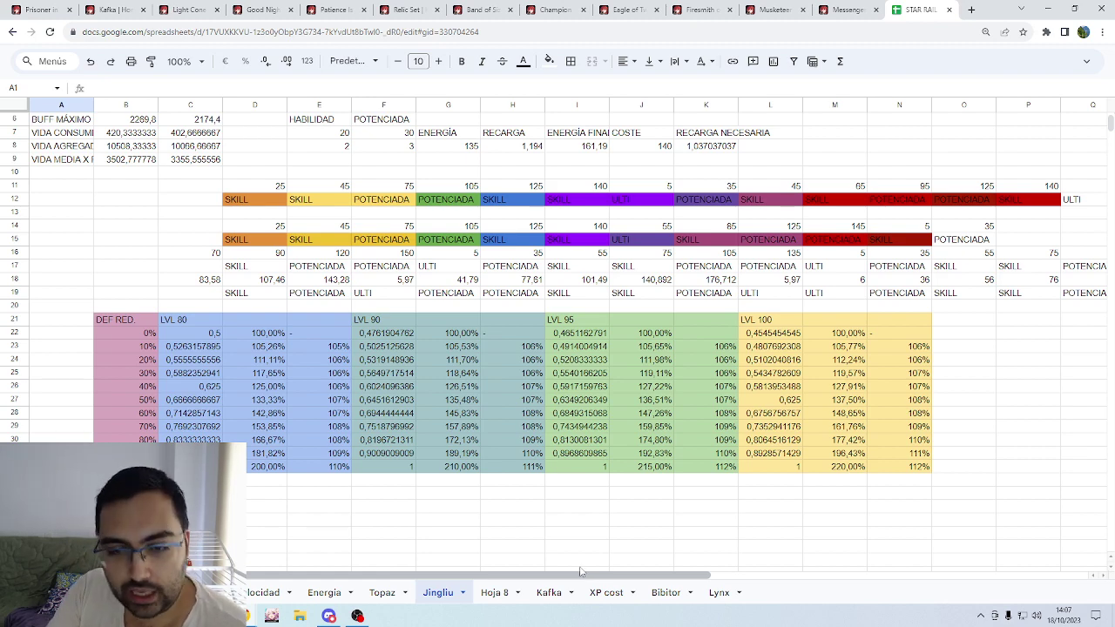
scroll(575, 518, "down", 3)
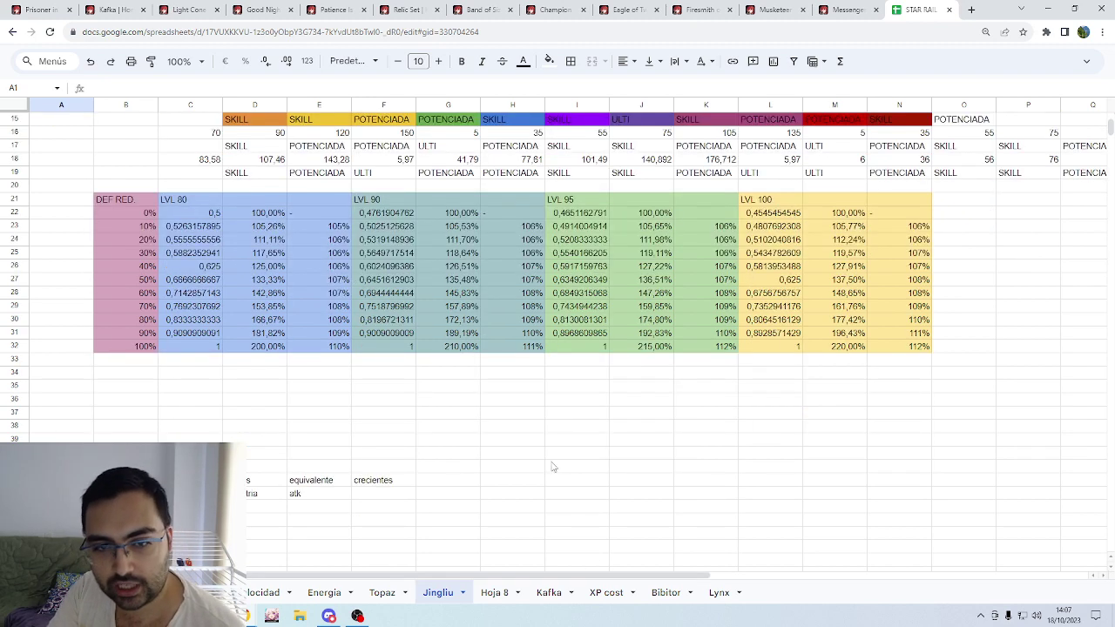
scroll(563, 437, "down", 1)
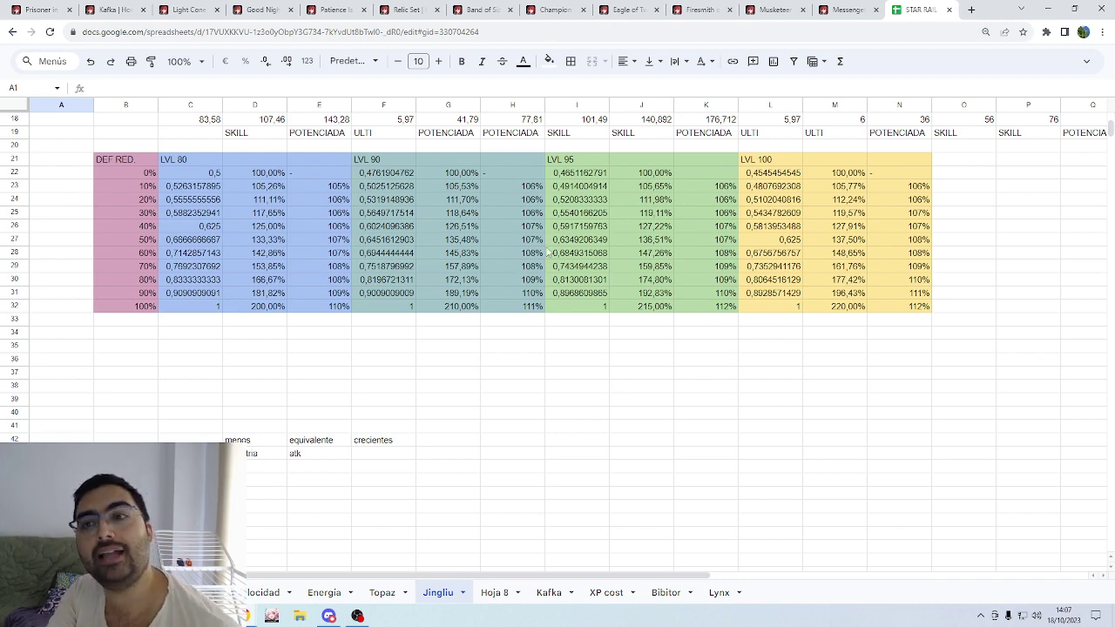
- Revisit the Prisoner in Deep Confinement effect and inspect the formula for 40% DEF reduction at LVL 90 in cell F26
left_click(40, 10)
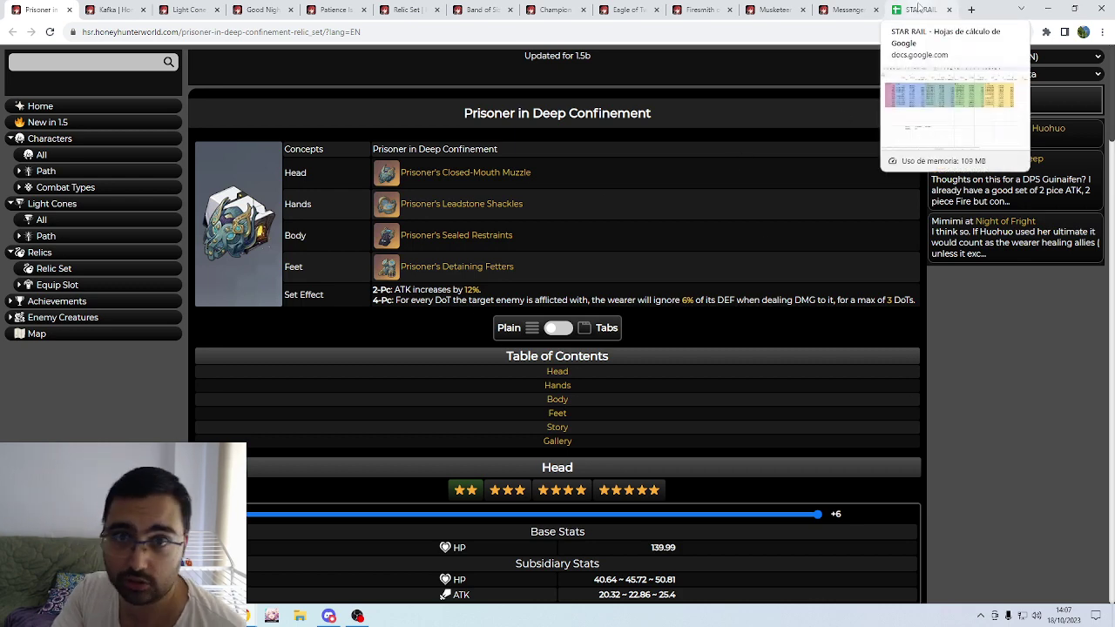
left_click(919, 8)
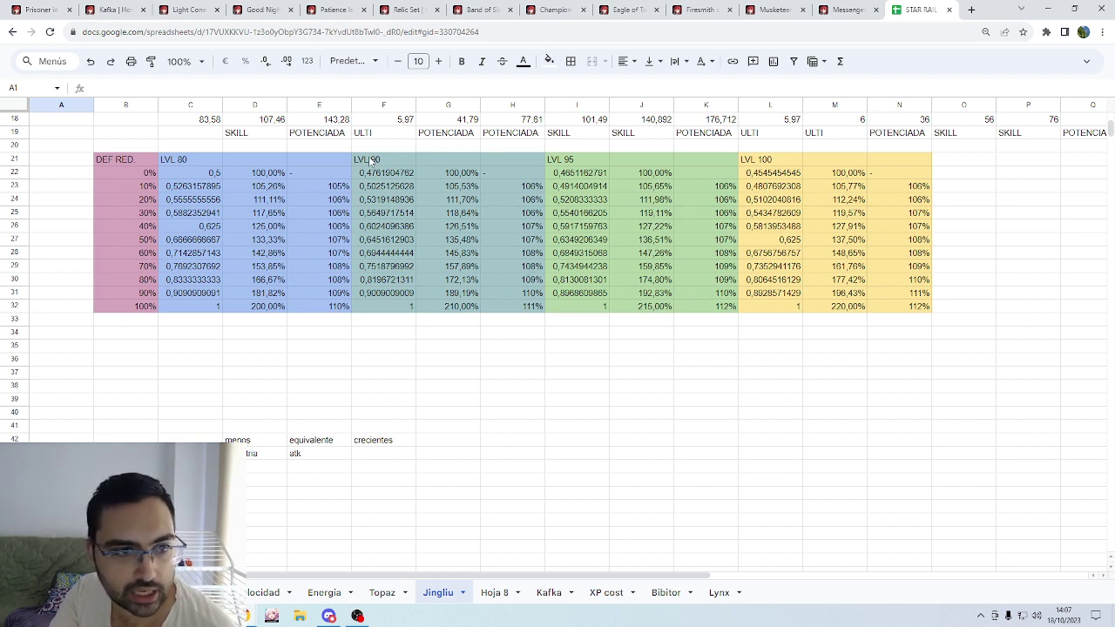
left_click(406, 226)
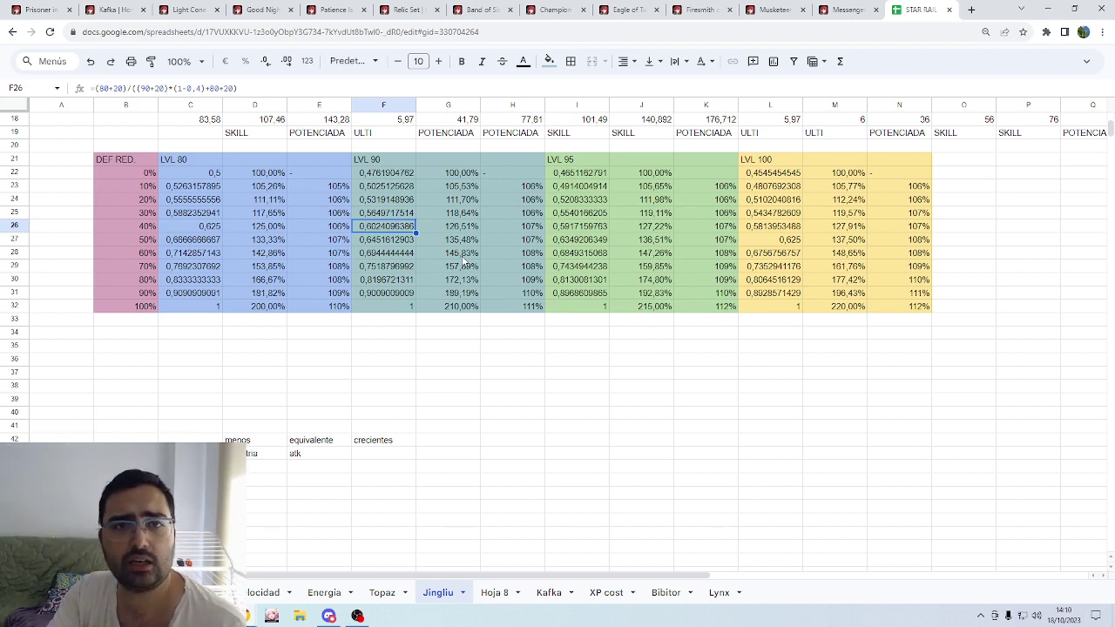
- Bring up the Patience Is All You Need light cone page on Honey Hunter World to read its skill
left_click(335, 10)
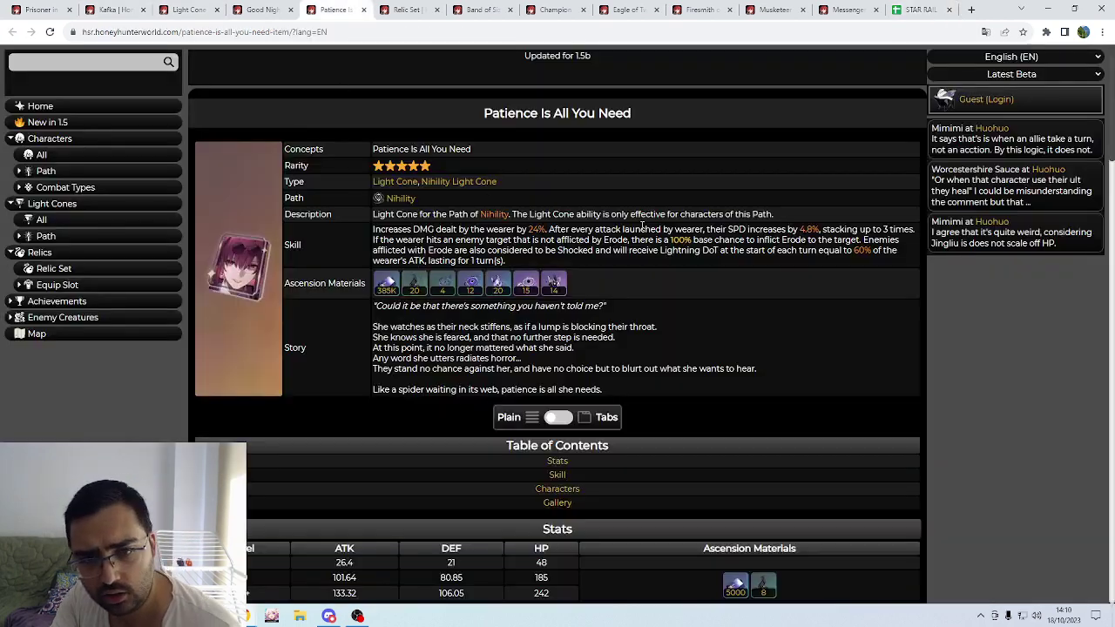